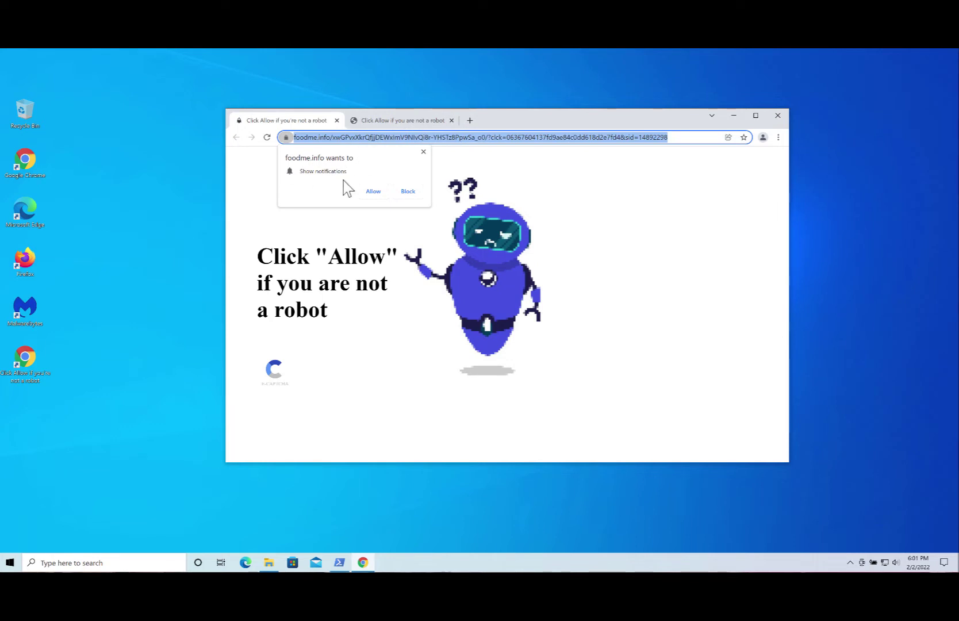
Allow foodme.info to show notifications and open Chrome's site settings for notification permissions.
{"action": "left_click", "coordinate": [373, 191]}
{"action": "left_click", "coordinate": [779, 136]}
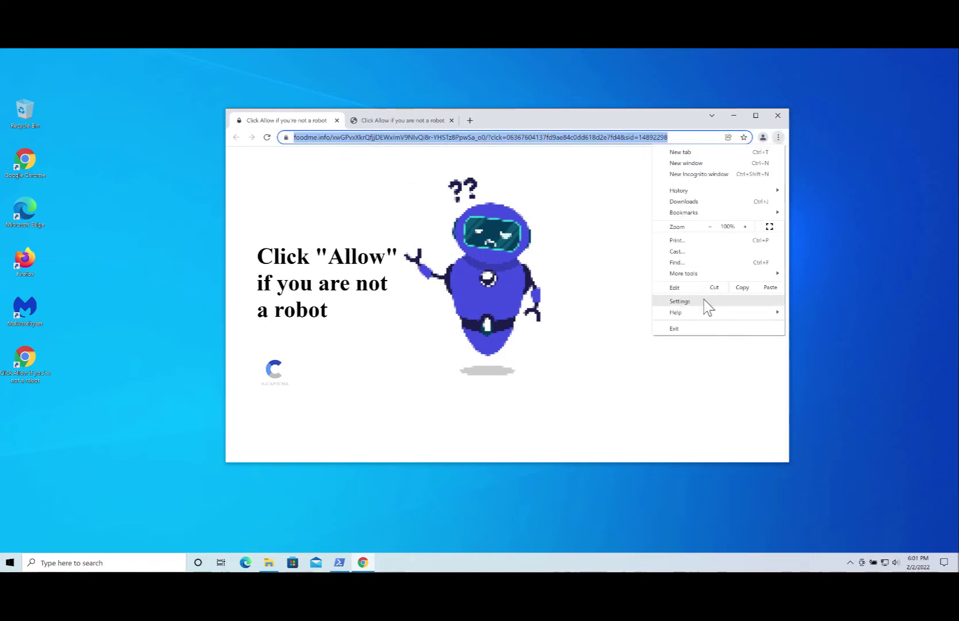
{"action": "left_click", "coordinate": [706, 300]}
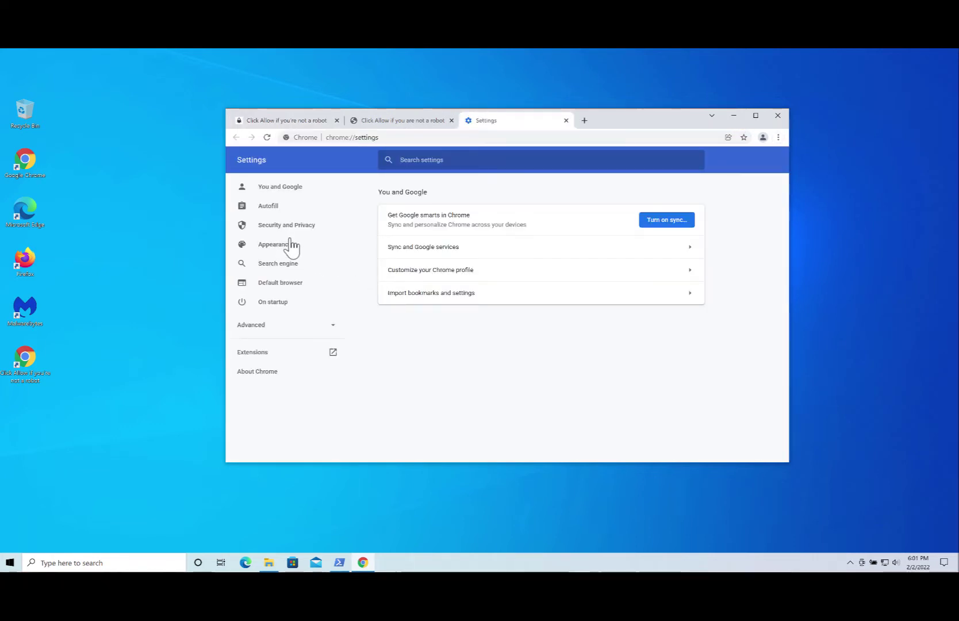
{"action": "left_click", "coordinate": [290, 228]}
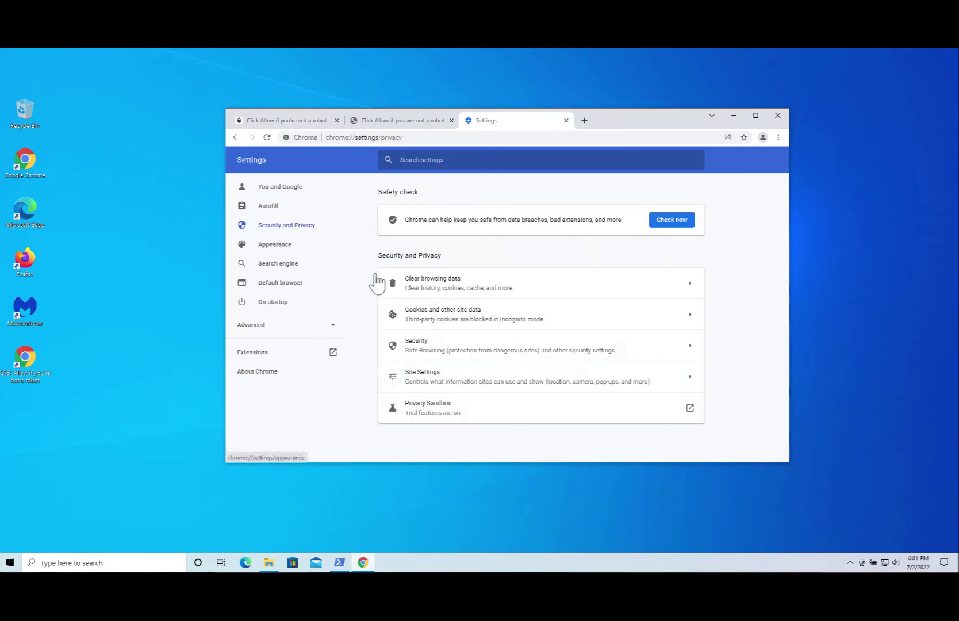
{"action": "left_click", "coordinate": [438, 379]}
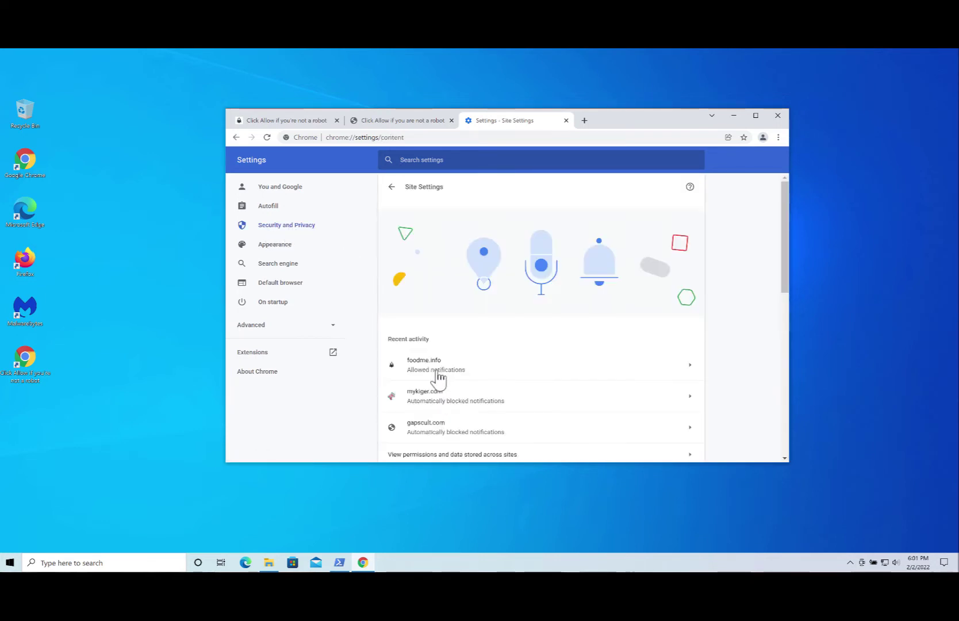
{"action": "scroll", "coordinate": [439, 378], "scroll_direction": "down", "scroll_amount": 3}
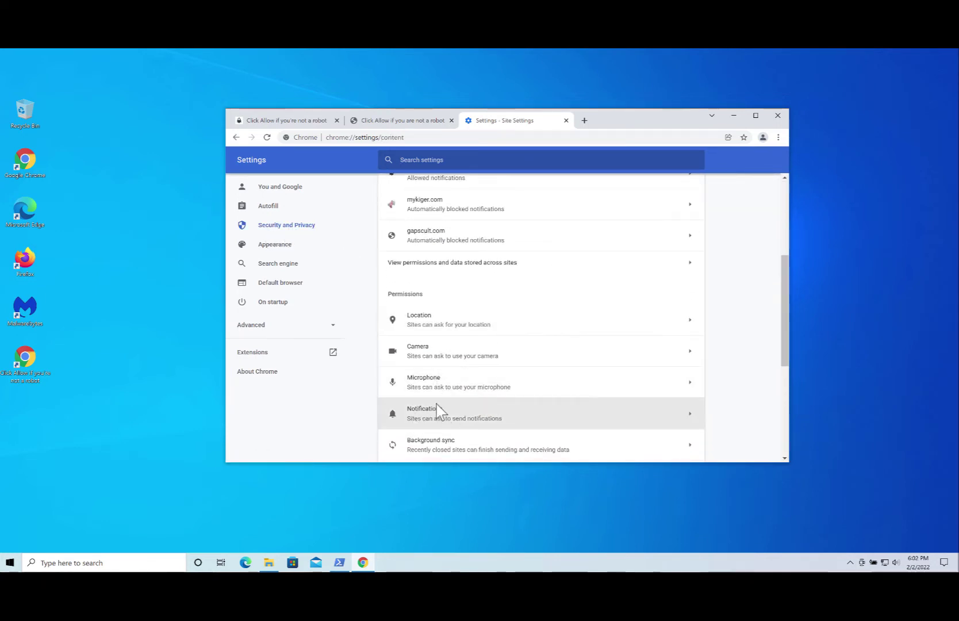
{"action": "left_click", "coordinate": [416, 414]}
{"action": "scroll", "coordinate": [440, 415], "scroll_direction": "down", "scroll_amount": 10}
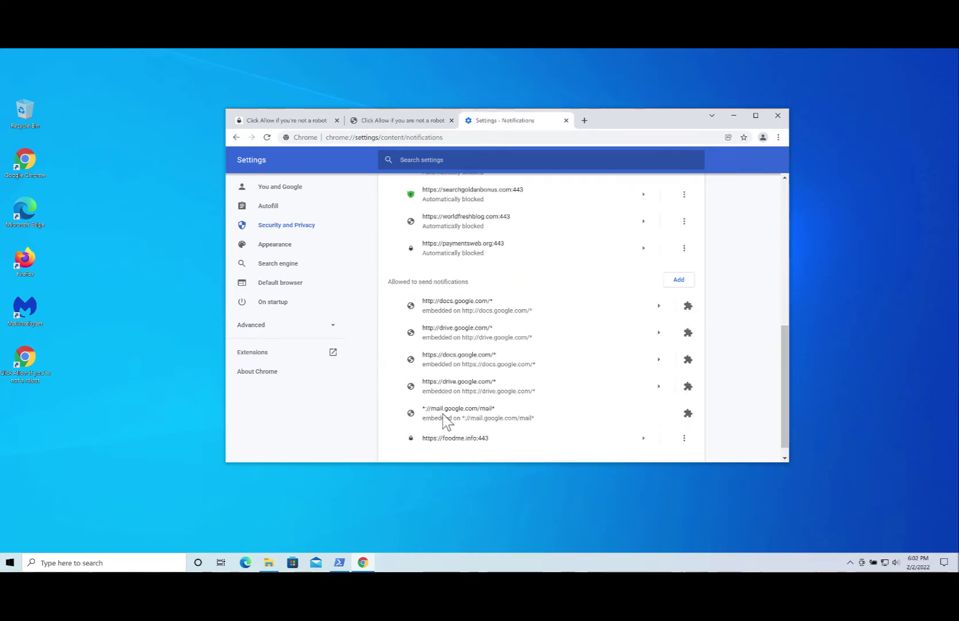
{"action": "left_click", "coordinate": [684, 438]}
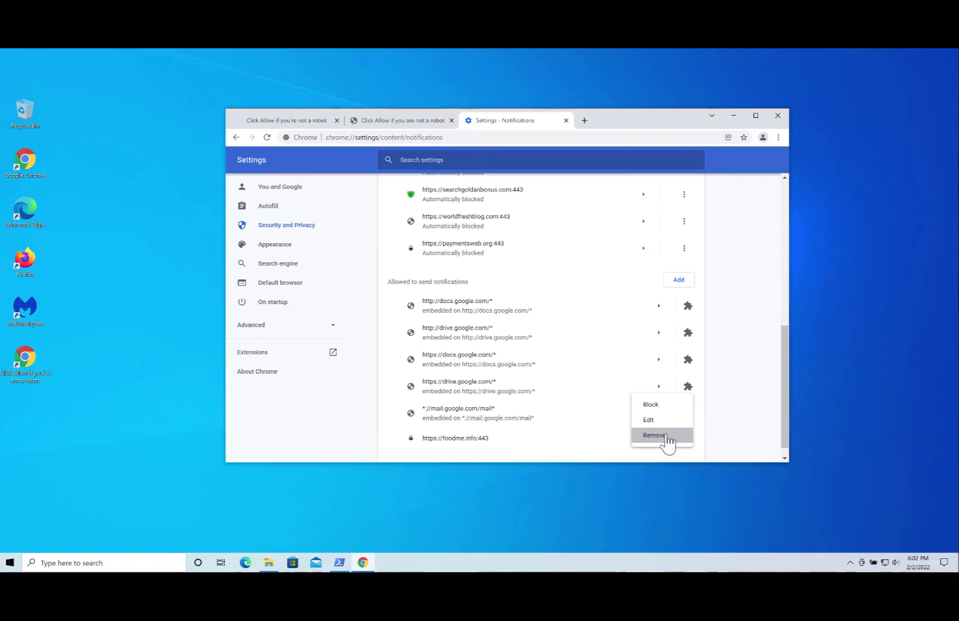
{"action": "left_click", "coordinate": [668, 436]}
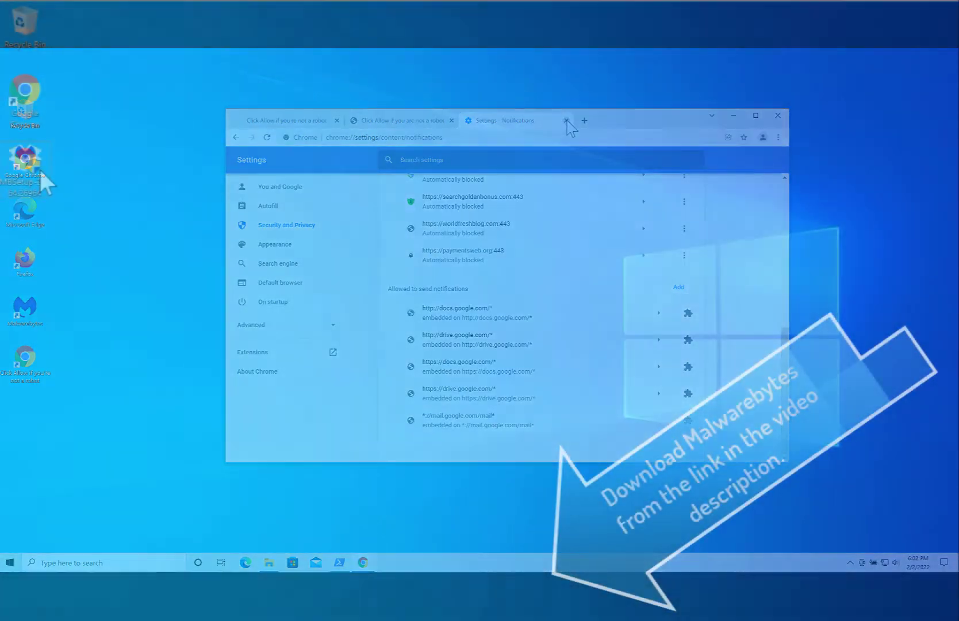
Run the MBSetup installer on the desktop as administrator and install Malwarebytes for a personal computer.
{"action": "right_click", "coordinate": [39, 169]}
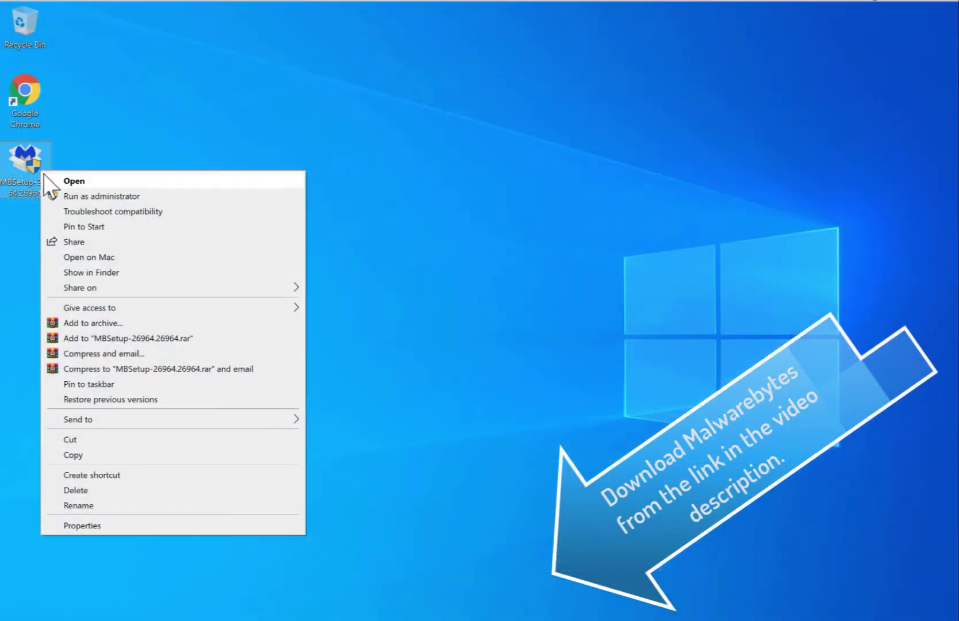
{"action": "left_click", "coordinate": [70, 196]}
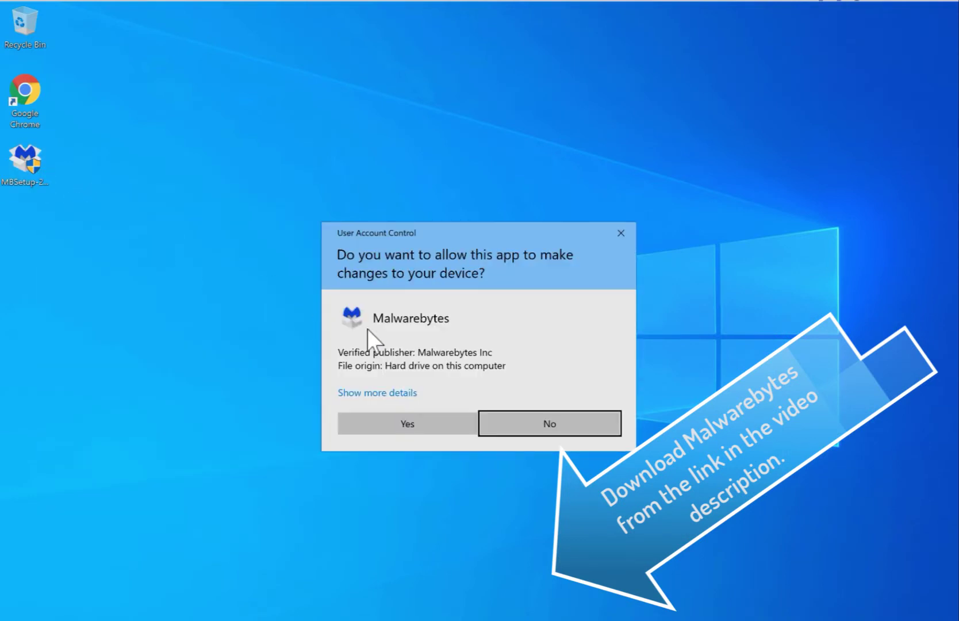
{"action": "left_click", "coordinate": [344, 424]}
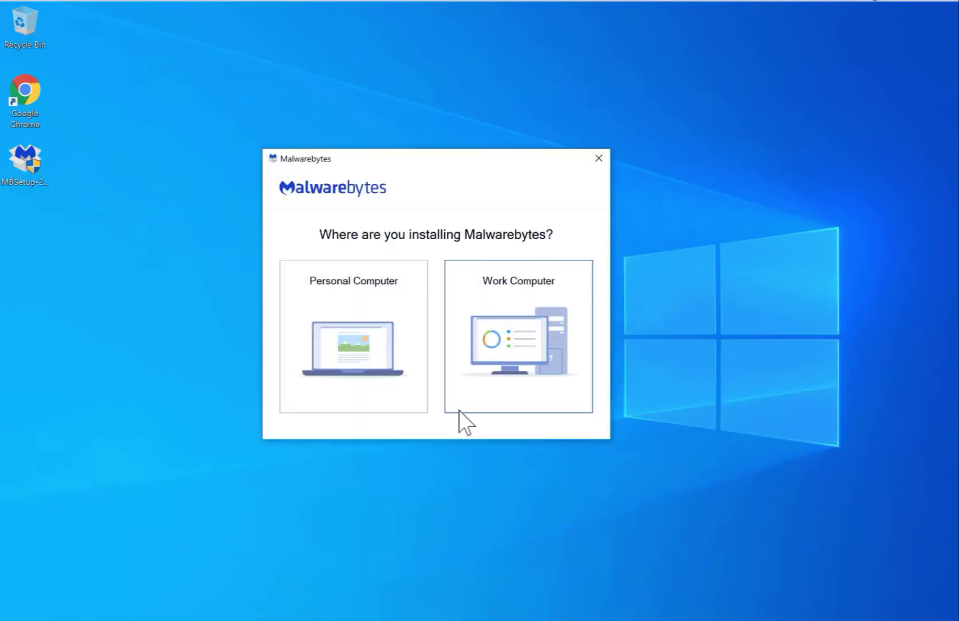
{"action": "left_click", "coordinate": [359, 314]}
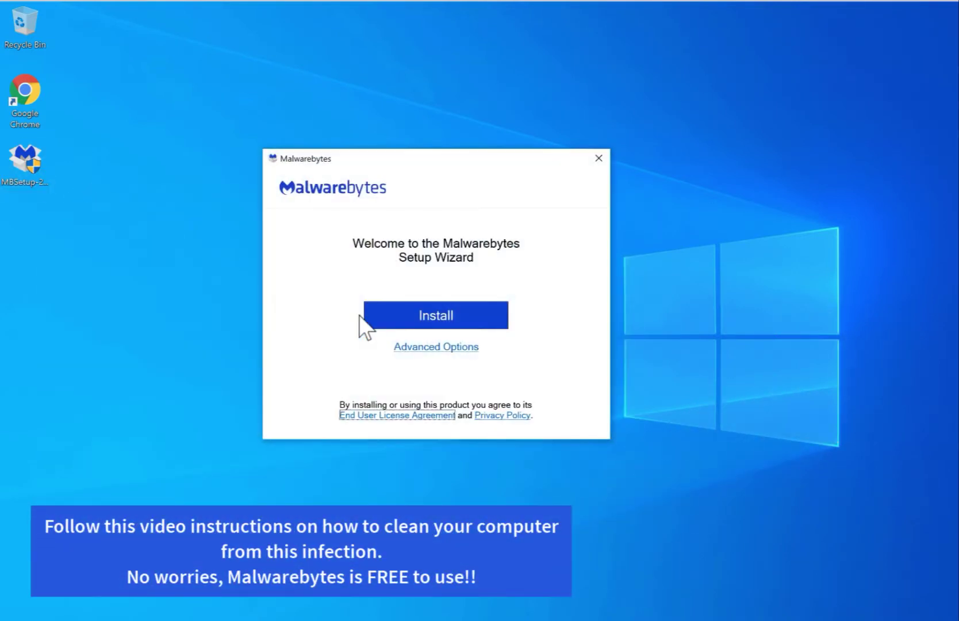
{"action": "left_click", "coordinate": [425, 320]}
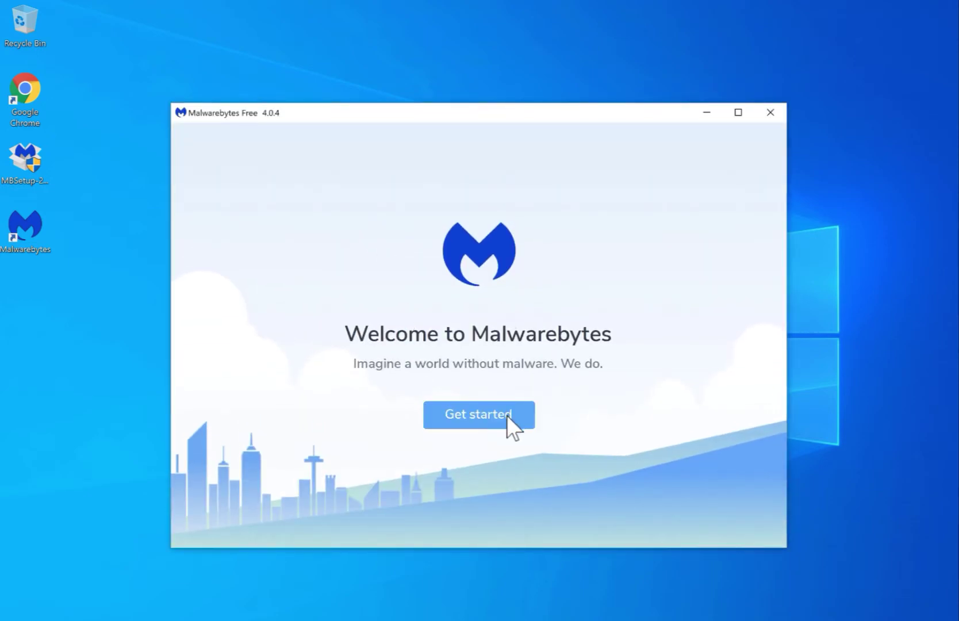
Get started with Malwarebytes, view the free 14-day trial offer and decline it to just scan.
{"action": "left_click", "coordinate": [507, 416]}
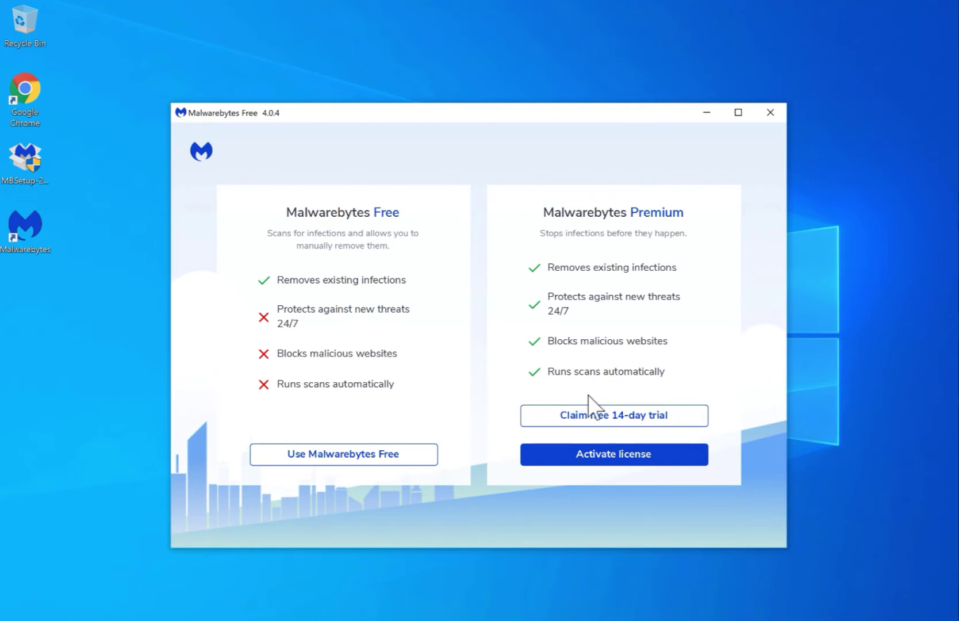
{"action": "left_click", "coordinate": [661, 415]}
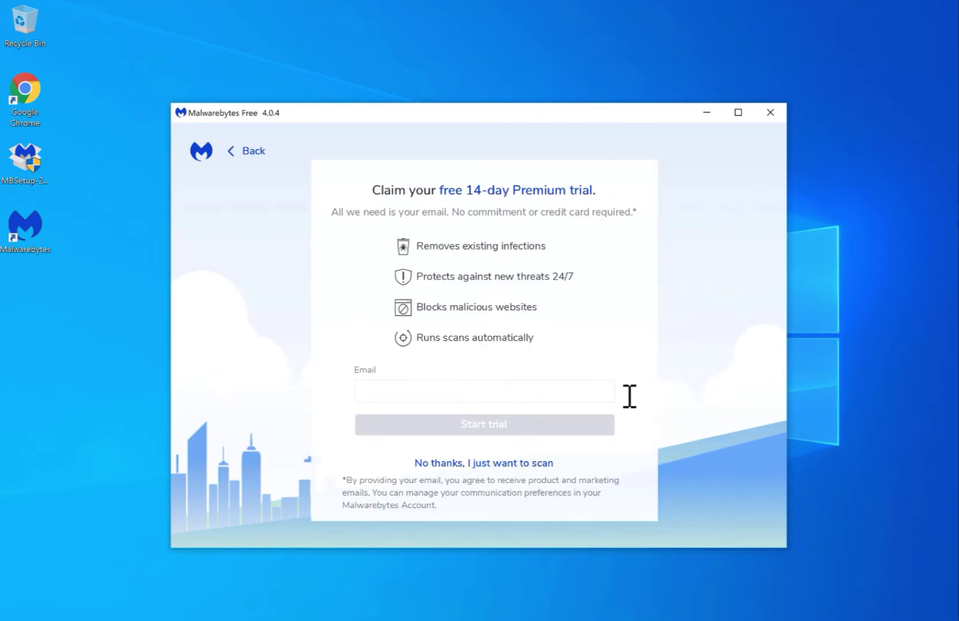
{"action": "left_click", "coordinate": [529, 463]}
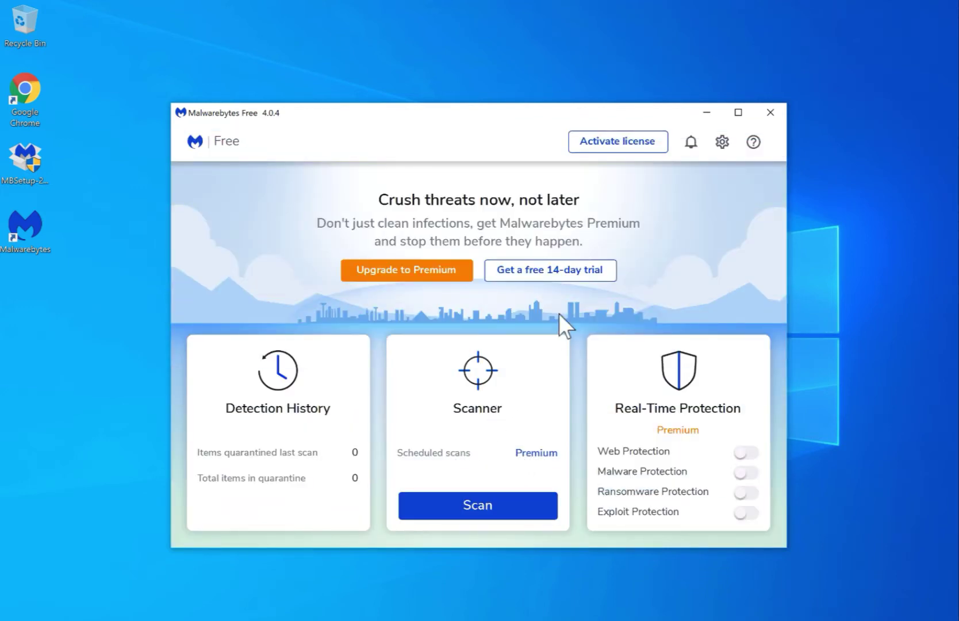
Start the free 14-day Premium trial after all, entering the account e-mail address.
{"action": "left_click", "coordinate": [576, 275]}
{"action": "left_click", "coordinate": [492, 386]}
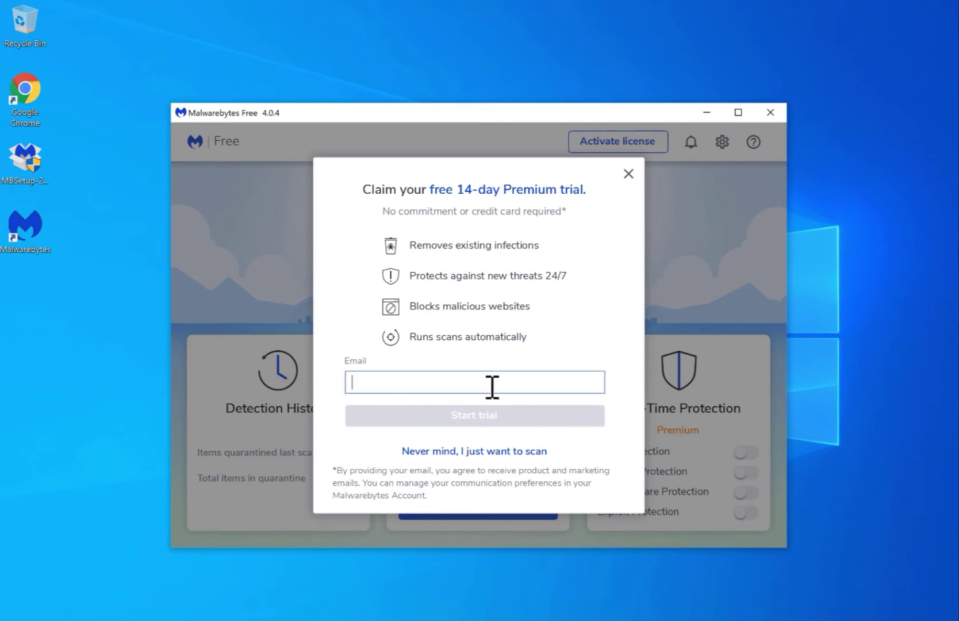
{"action": "type", "text": "your@email.com"}
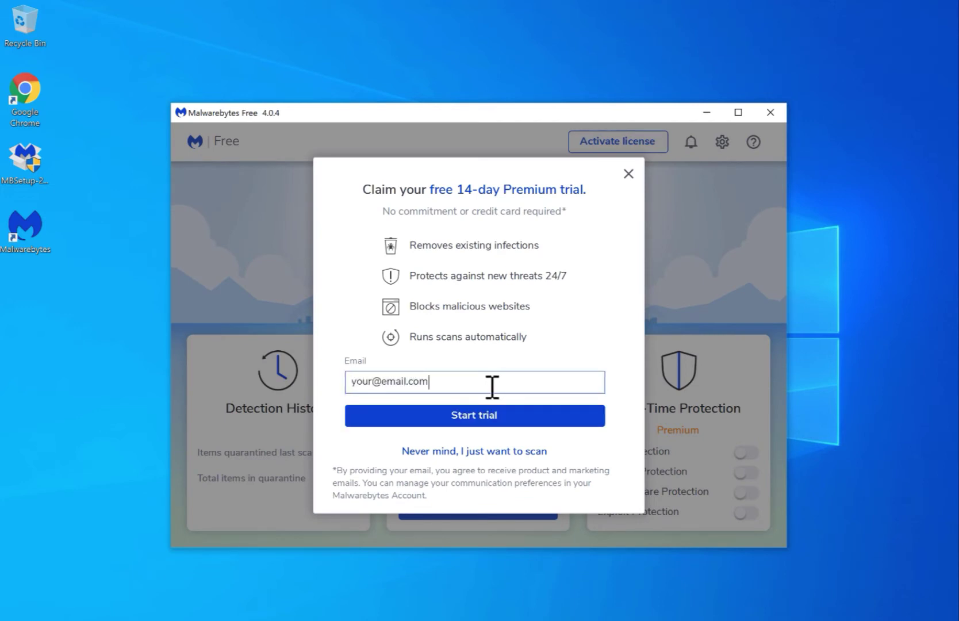
{"action": "left_click", "coordinate": [478, 413]}
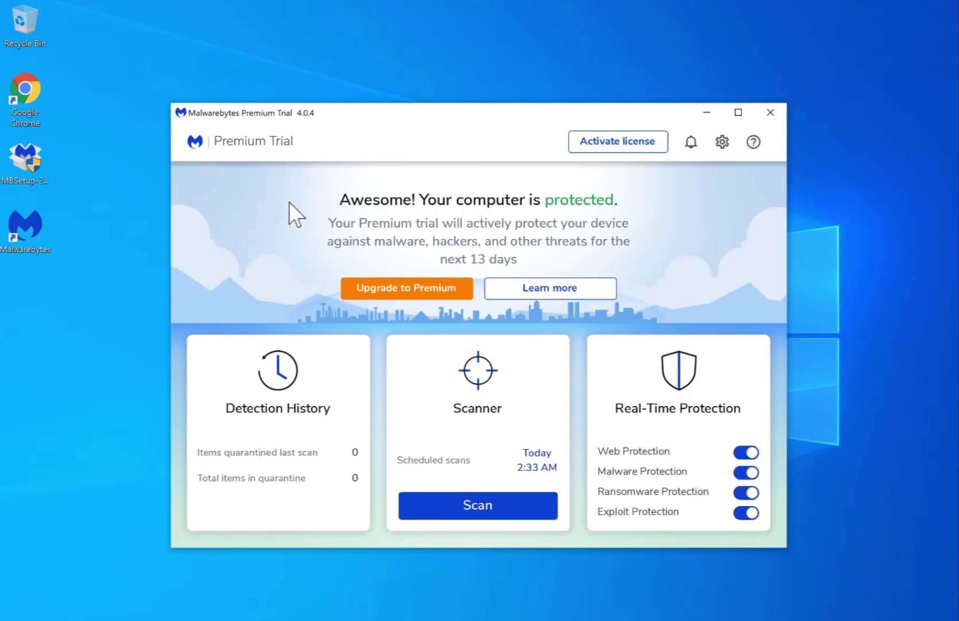
Run a threat scan of the computer and check the Malwarebytes notifications while it runs.
{"action": "left_click", "coordinate": [488, 498]}
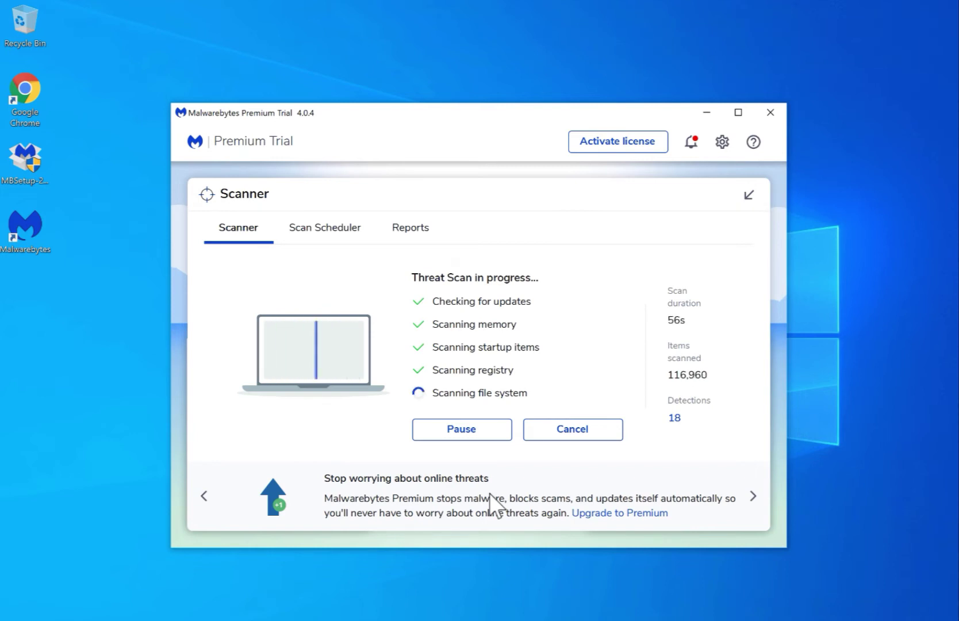
{"action": "left_click", "coordinate": [690, 142]}
{"action": "left_click", "coordinate": [611, 150]}
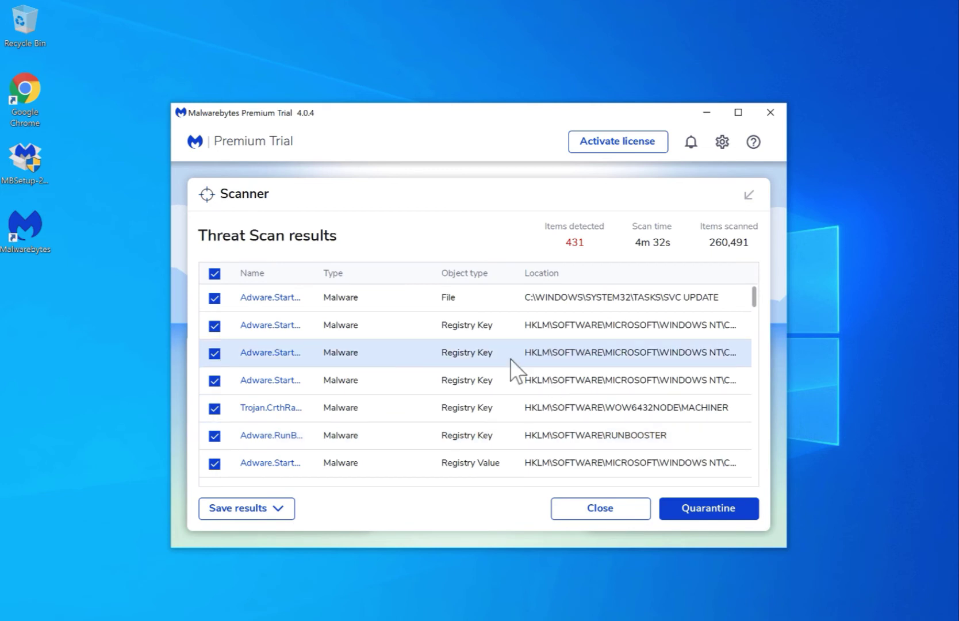
Widen the Name, Type and Object type columns of the scan results and examine the detected items through to the list's end.
{"action": "left_click_drag", "start_coordinate": [314, 278], "coordinate": [379, 290]}
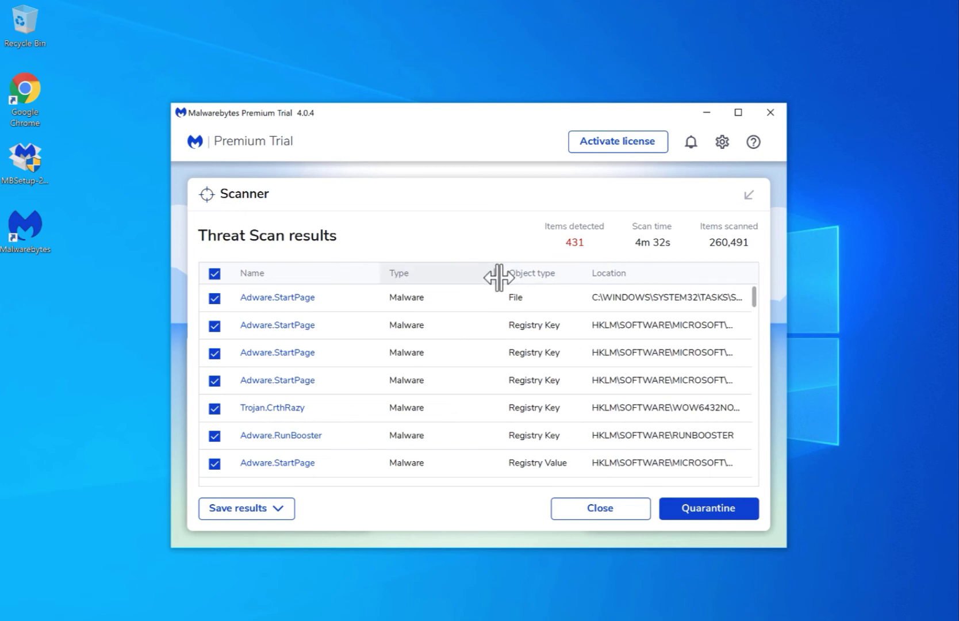
{"action": "left_click_drag", "start_coordinate": [498, 277], "coordinate": [518, 278]}
{"action": "left_click_drag", "start_coordinate": [598, 281], "coordinate": [670, 288]}
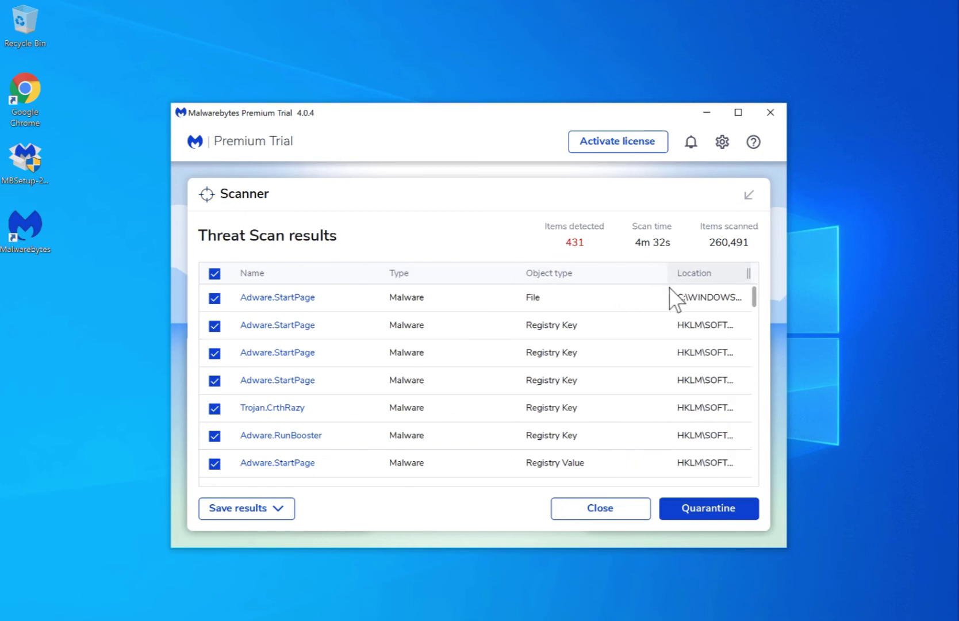
{"action": "scroll", "coordinate": [649, 361], "scroll_direction": "down", "scroll_amount": 4}
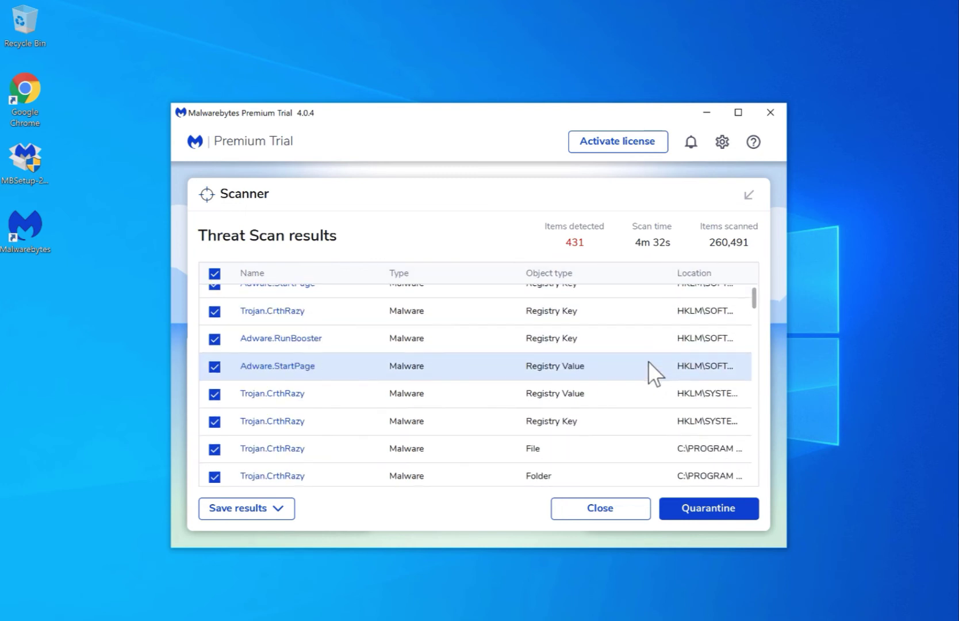
{"action": "scroll", "coordinate": [649, 361], "scroll_direction": "down", "scroll_amount": 1}
{"action": "scroll", "coordinate": [753, 311], "scroll_direction": "down", "scroll_amount": 5}
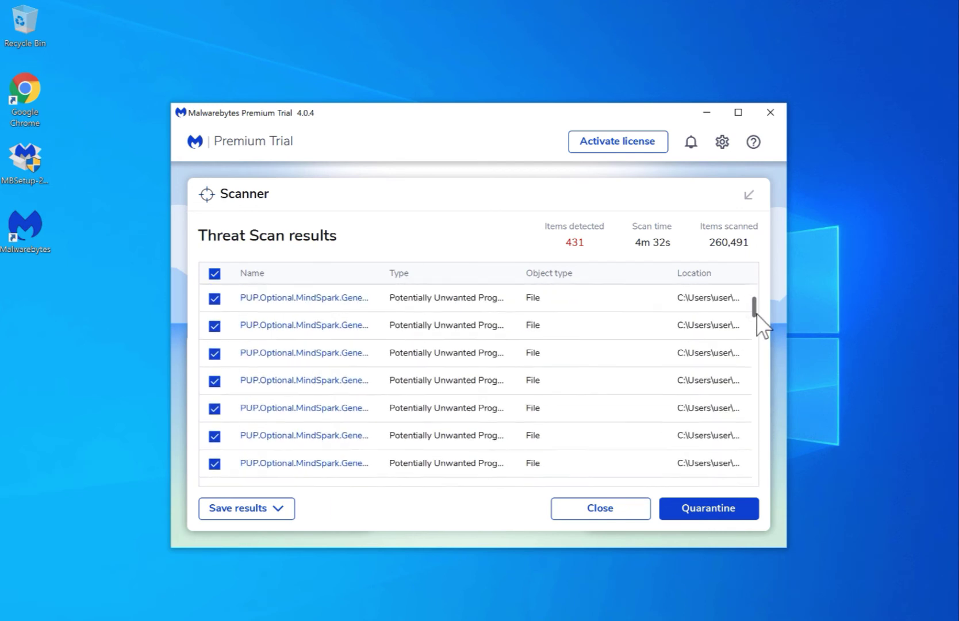
{"action": "scroll", "coordinate": [756, 322], "scroll_direction": "down", "scroll_amount": 1}
{"action": "left_click_drag", "start_coordinate": [385, 270], "coordinate": [445, 278]}
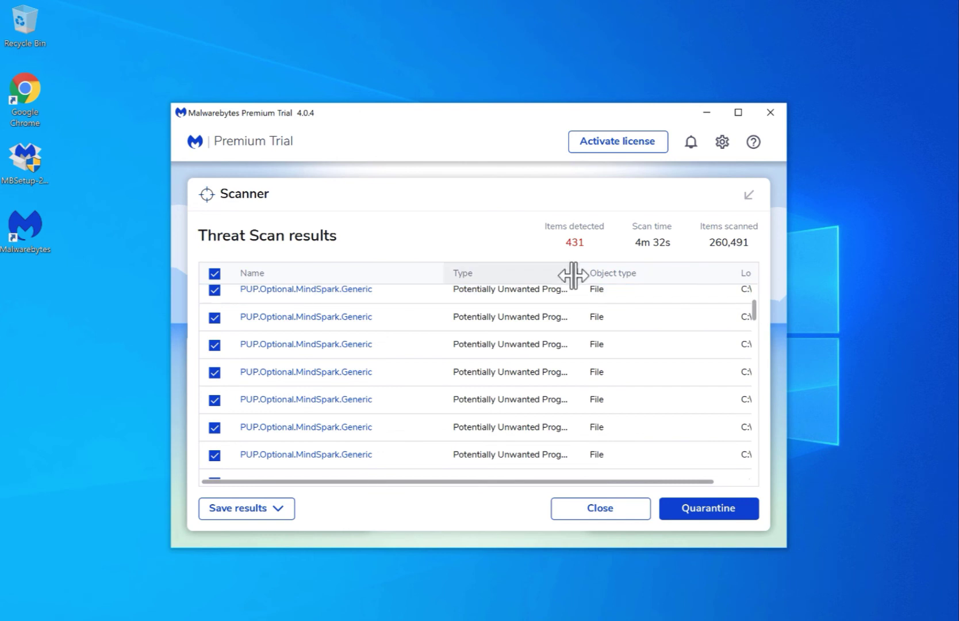
{"action": "left_click_drag", "start_coordinate": [573, 275], "coordinate": [600, 273]}
{"action": "scroll", "coordinate": [755, 311], "scroll_direction": "down", "scroll_amount": 1}
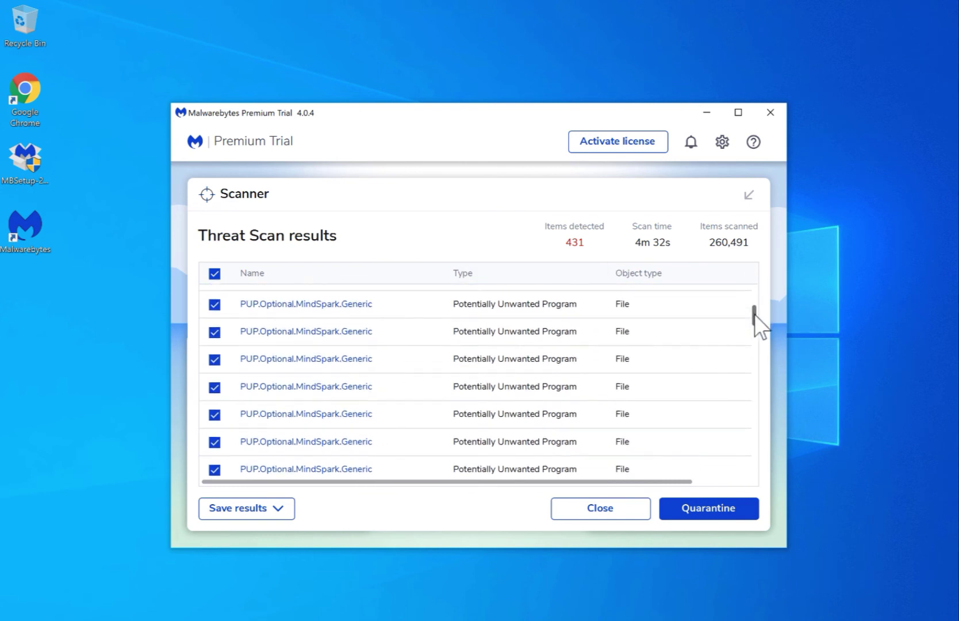
{"action": "left_click_drag", "start_coordinate": [754, 315], "coordinate": [746, 475]}
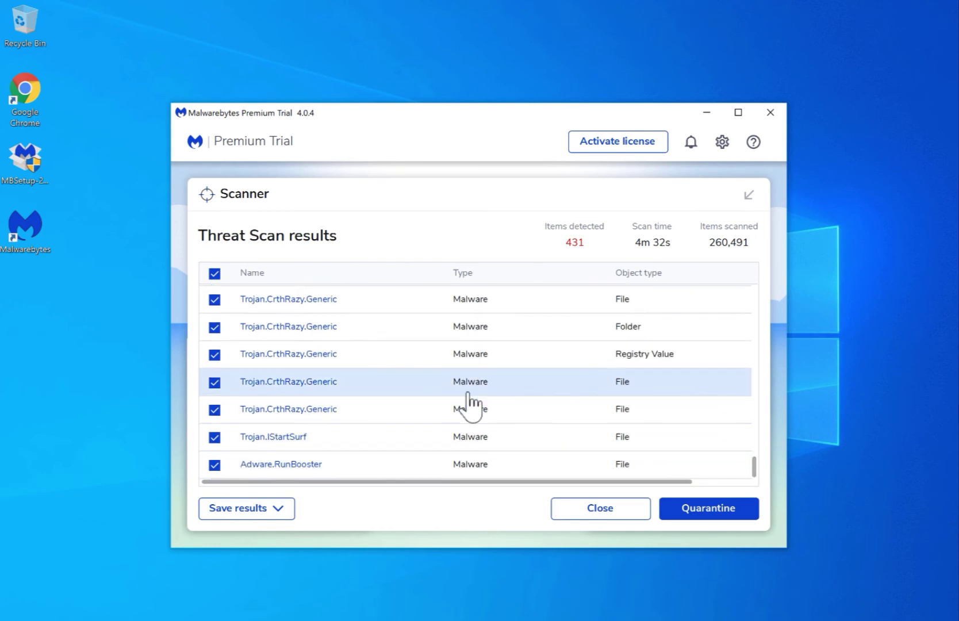
Quarantine all the detected items, finish the scan summary and close Malwarebytes.
{"action": "left_click", "coordinate": [713, 513]}
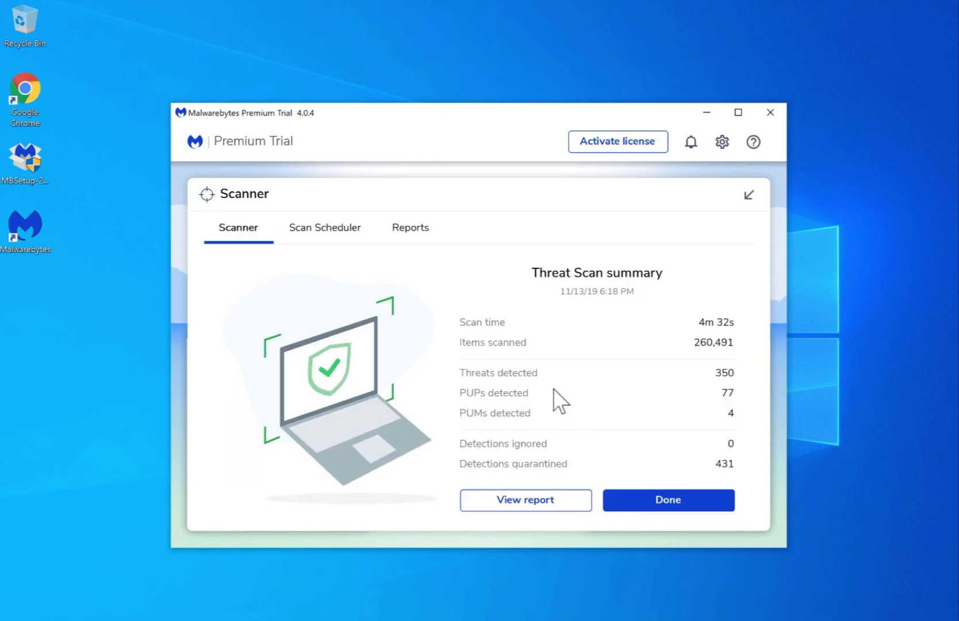
{"action": "left_click", "coordinate": [669, 511]}
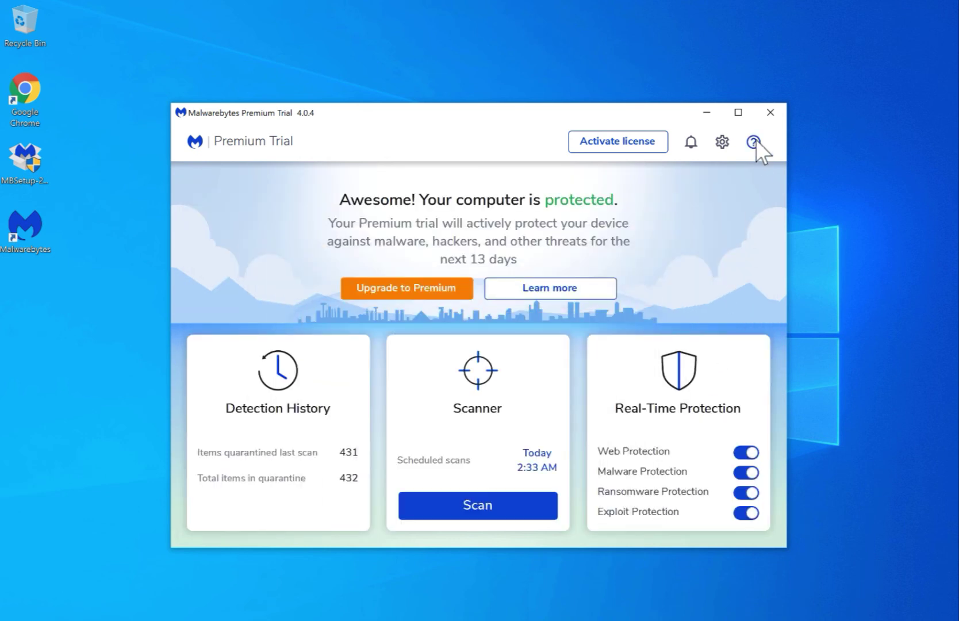
{"action": "left_click", "coordinate": [768, 125]}
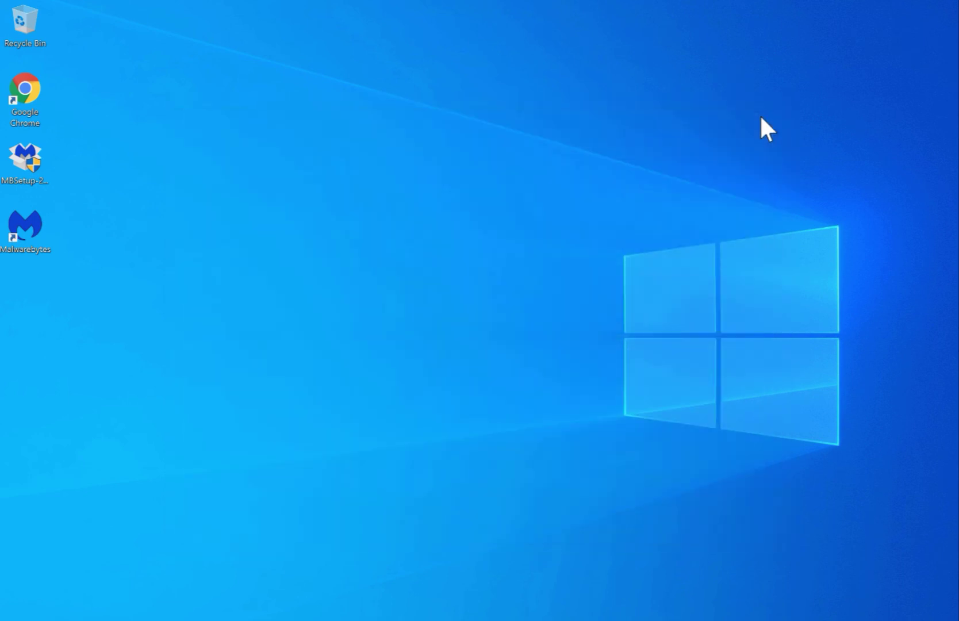